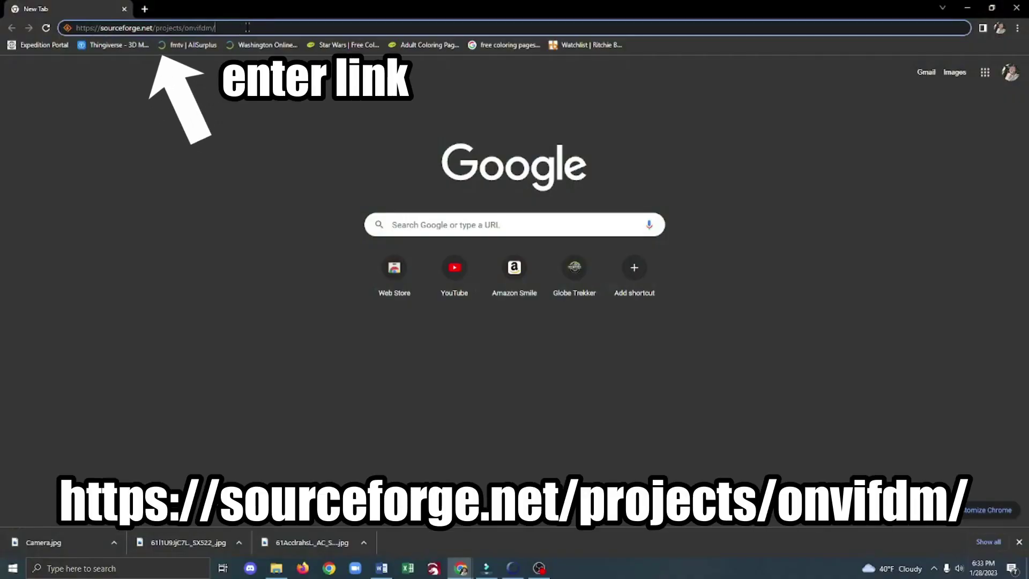
Download the ONVIF Device Manager installer from its SourceForge page and run the .msi.
key("Return")
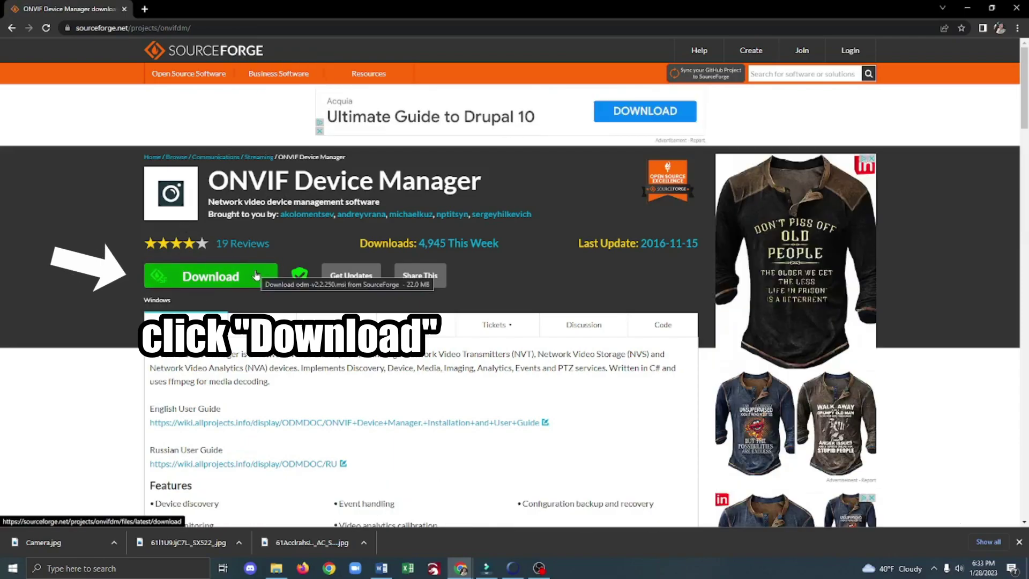
left_click(257, 275)
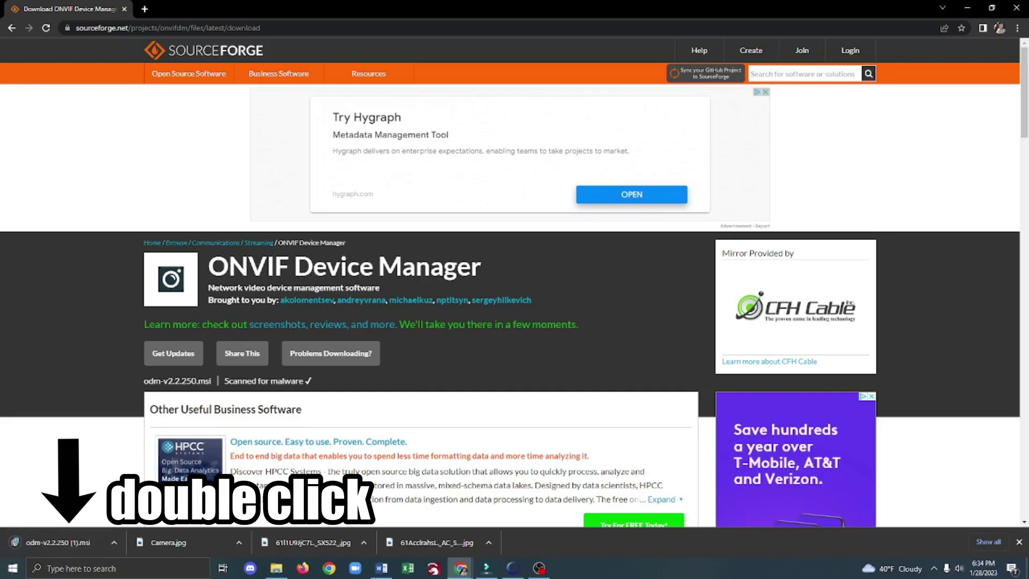
double_click(69, 543)
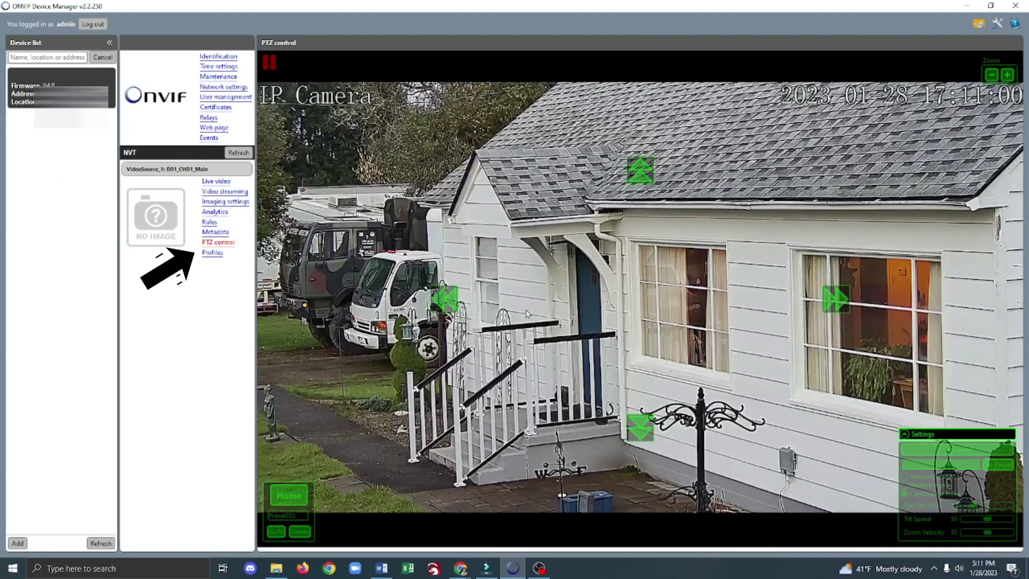
Pan the camera's live view right, then copy its rtsp:// stream address.
left_click(836, 299)
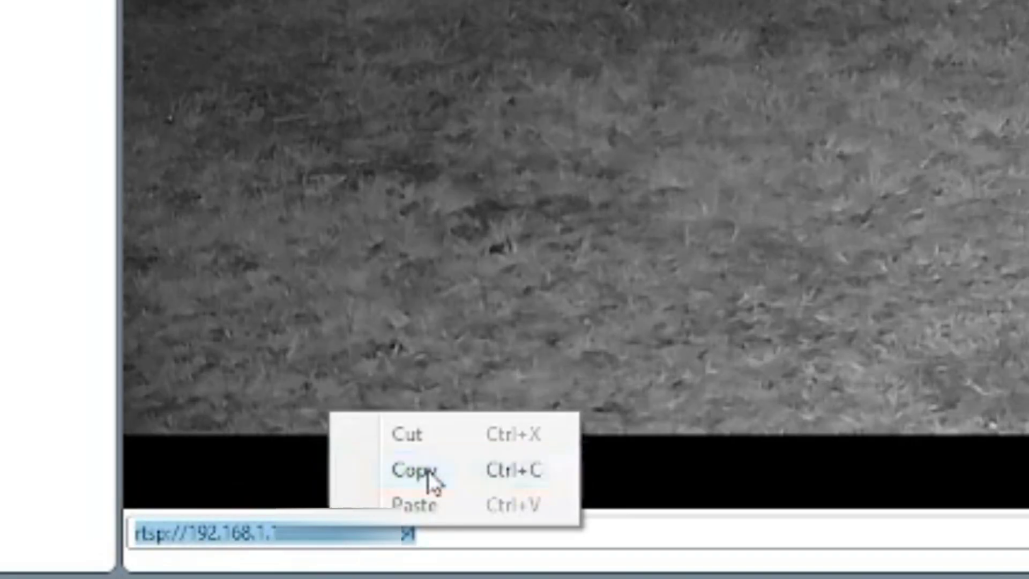
left_click(428, 471)
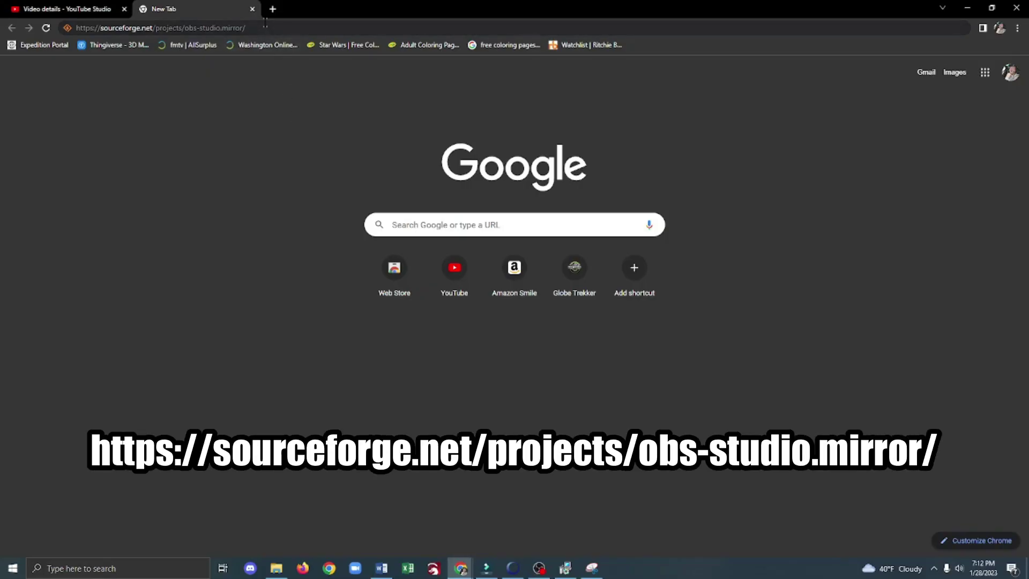
Load the obs-studio.mirror SourceForge page and download the OBS Studio installer.
left_click(265, 23)
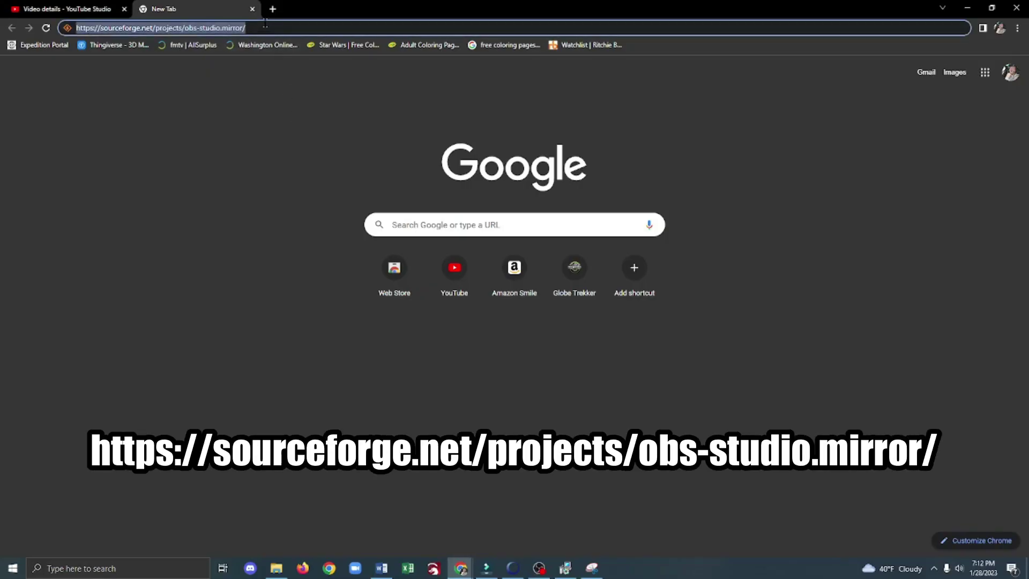
key("Return")
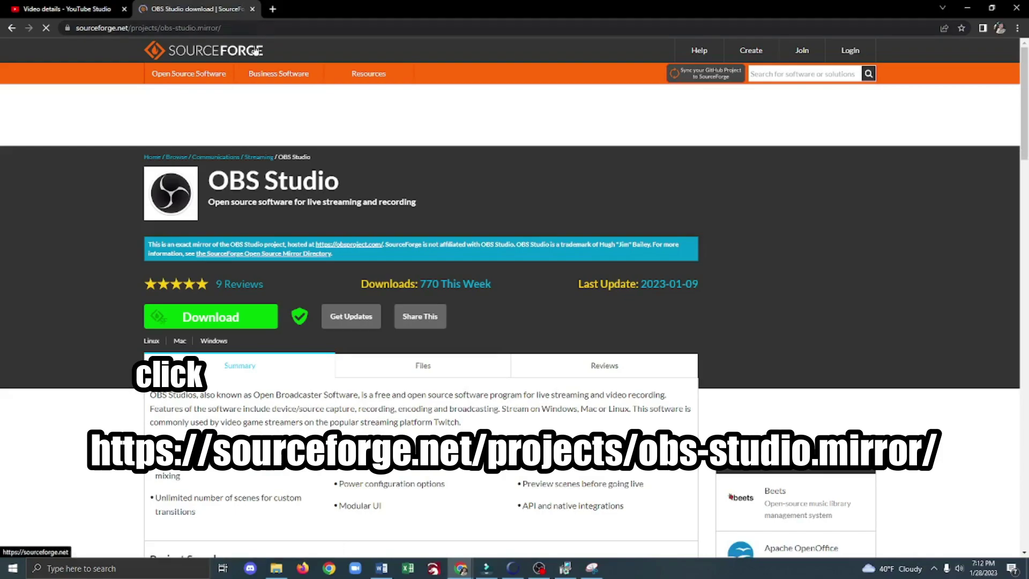
left_click(262, 317)
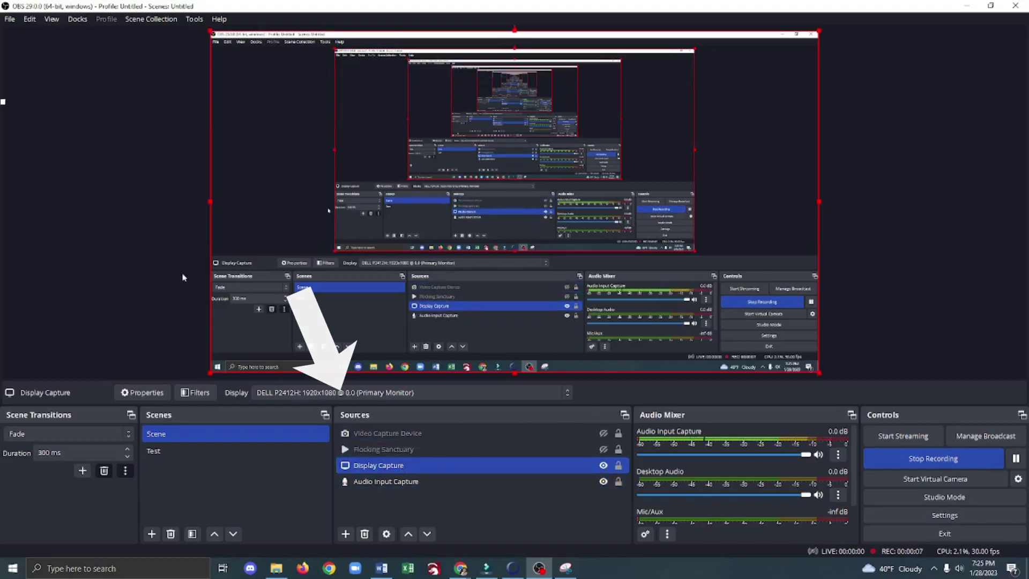
Show the Chat dock, deselect Display Capture, and open the add-source list.
left_click(78, 19)
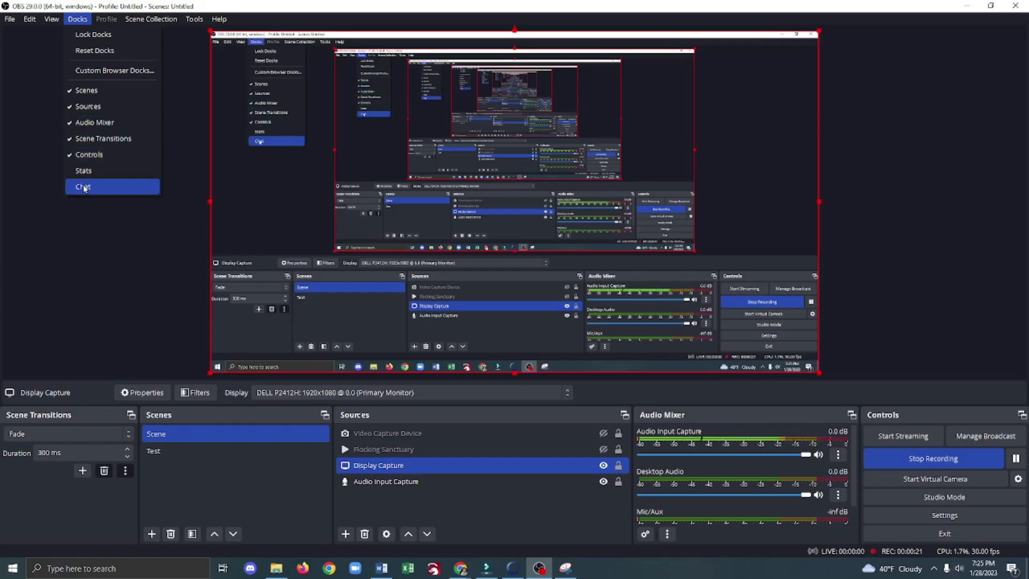
left_click(83, 187)
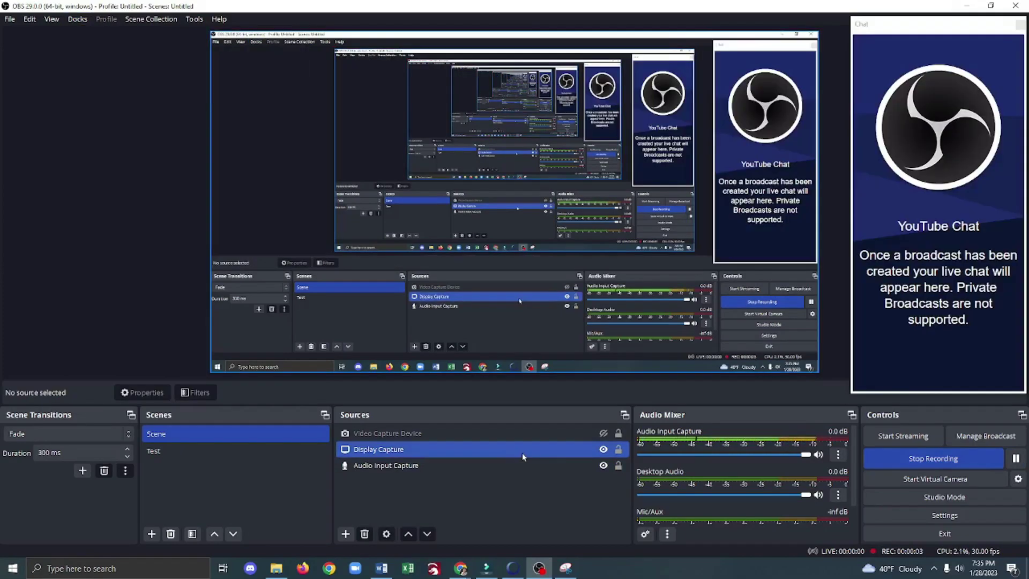
left_click(381, 494)
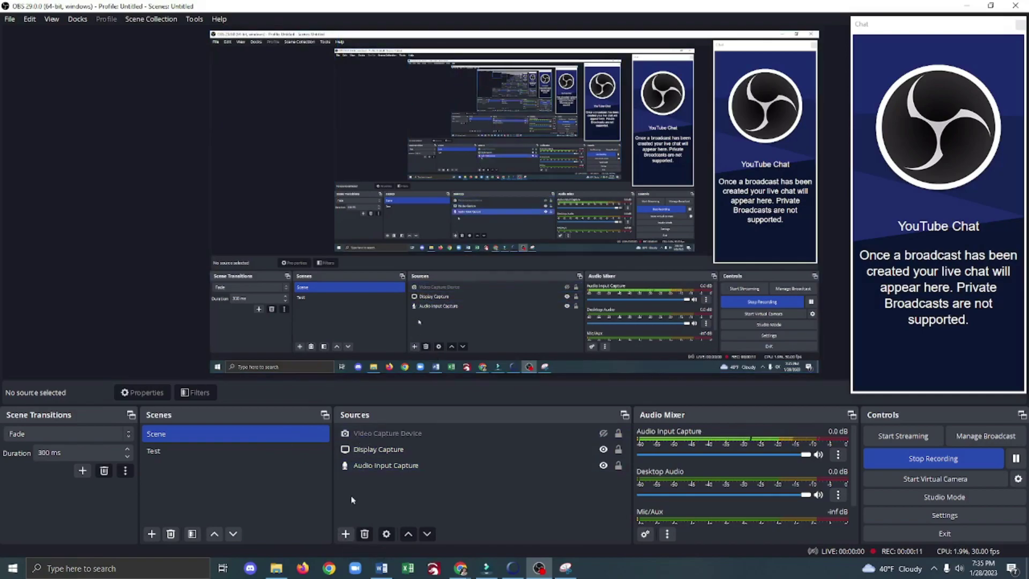
left_click(345, 534)
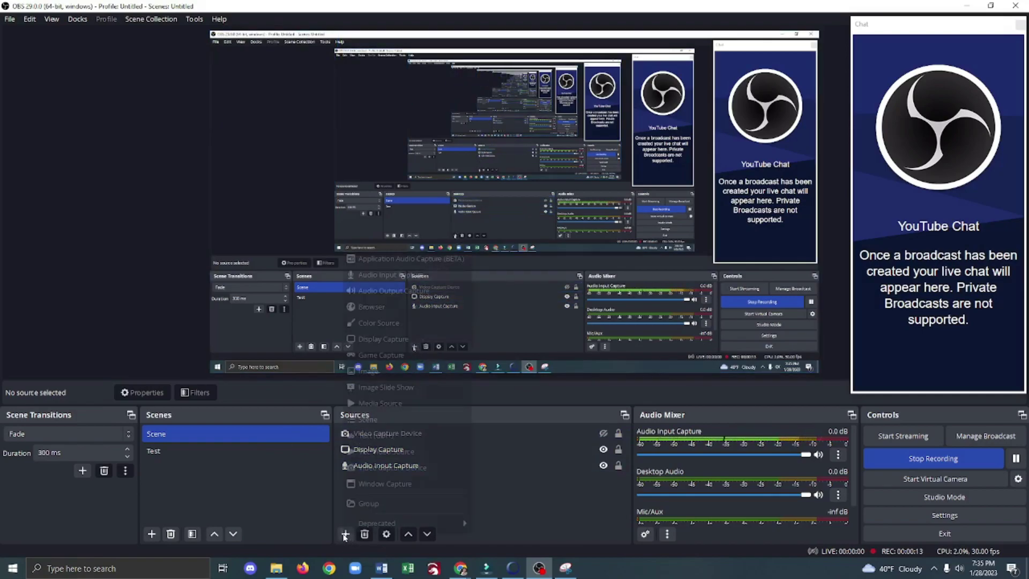
Create a new Media Source named 'IP Camera'.
left_click(411, 406)
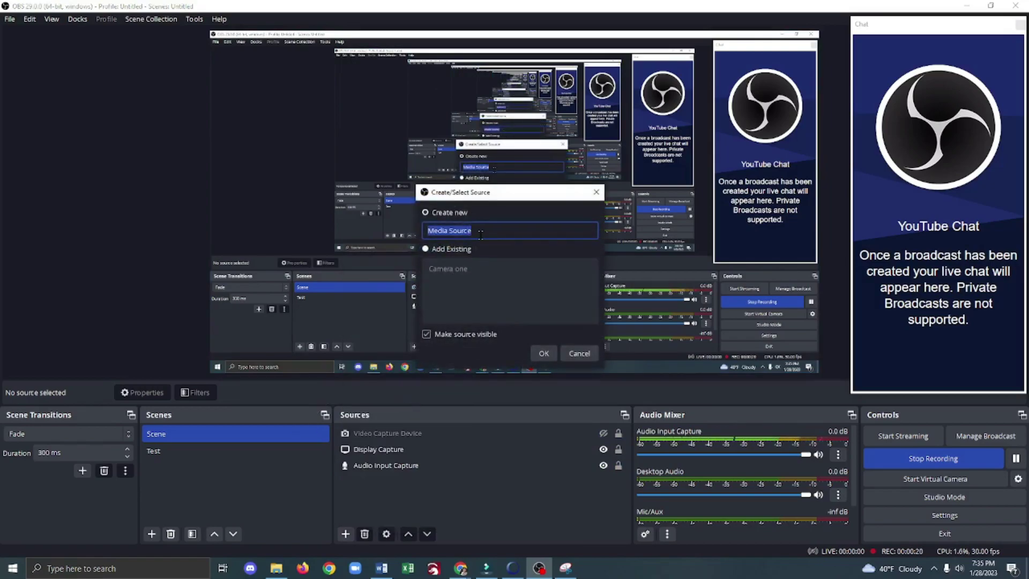
key("BackSpace")
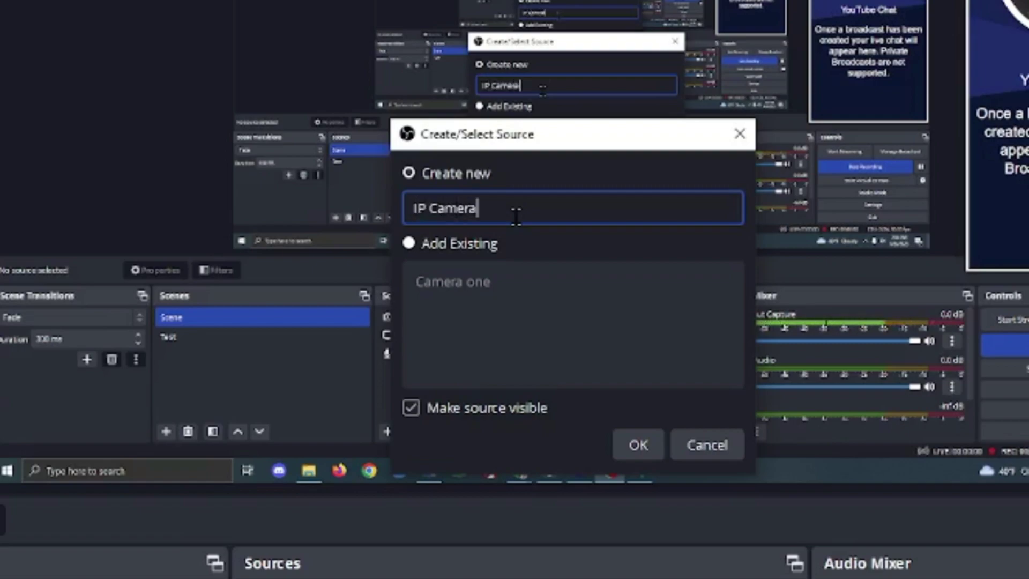
type("IP Camera")
left_click(638, 445)
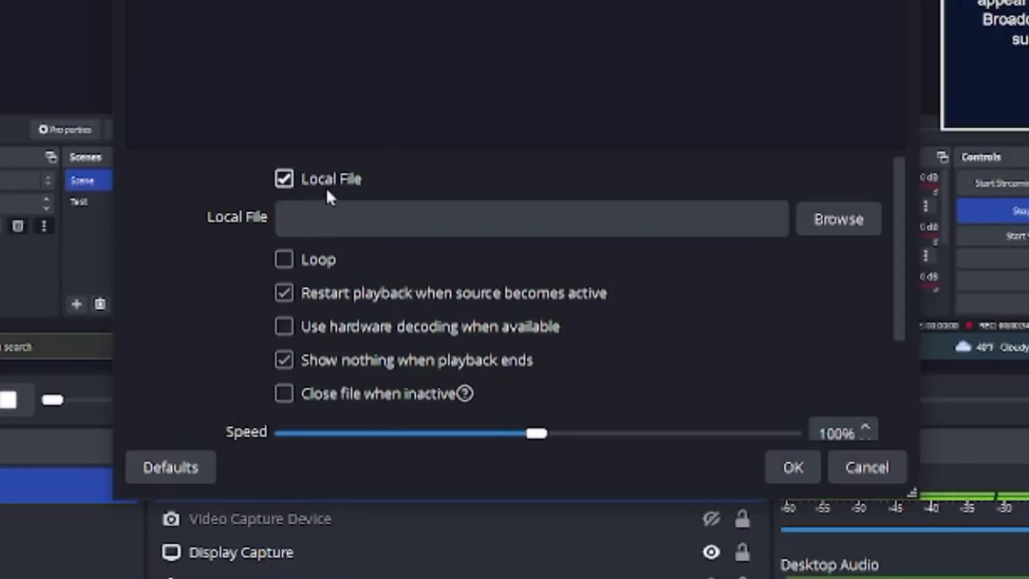
Switch off Local File, paste the RTSP URL as input, set 1 MB buffering, 1 s reconnect, hardware decoding.
left_click(284, 179)
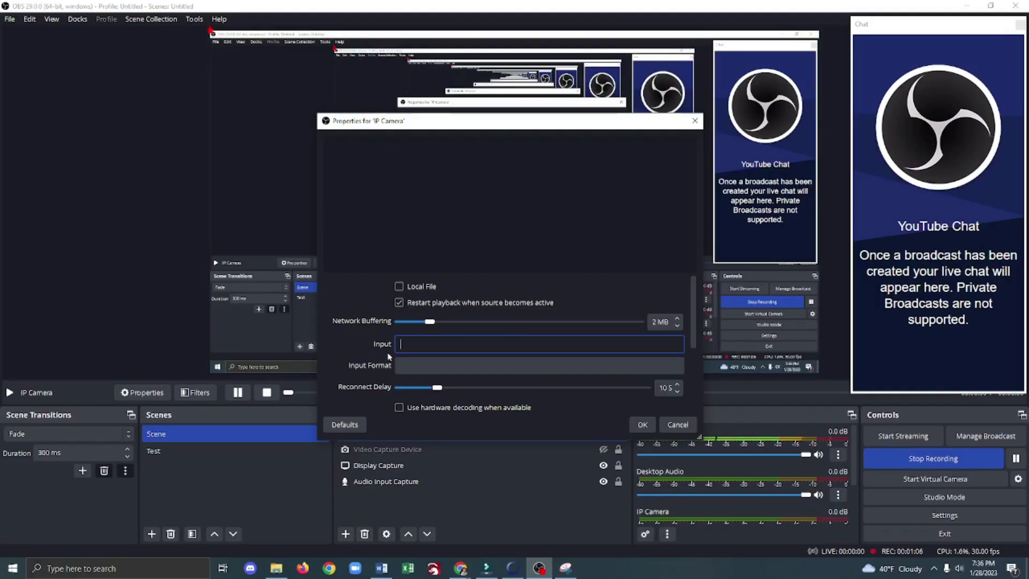
left_click(284, 304)
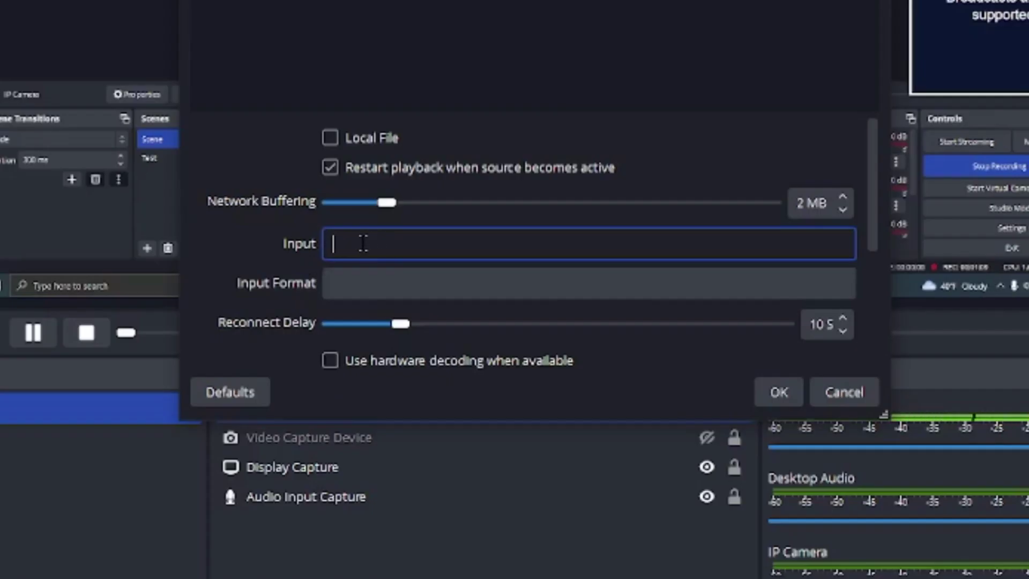
right_click(364, 245)
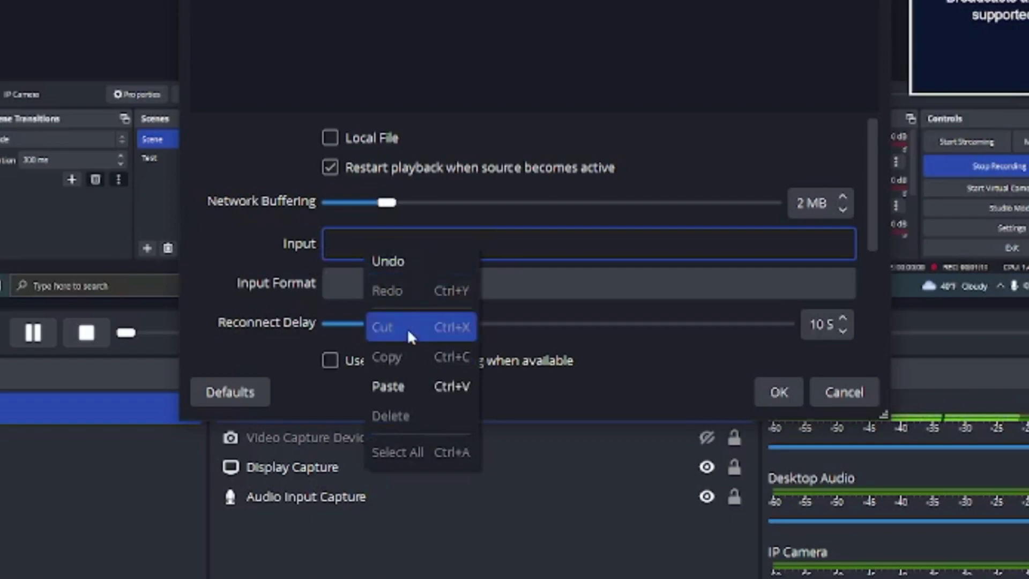
left_click(400, 391)
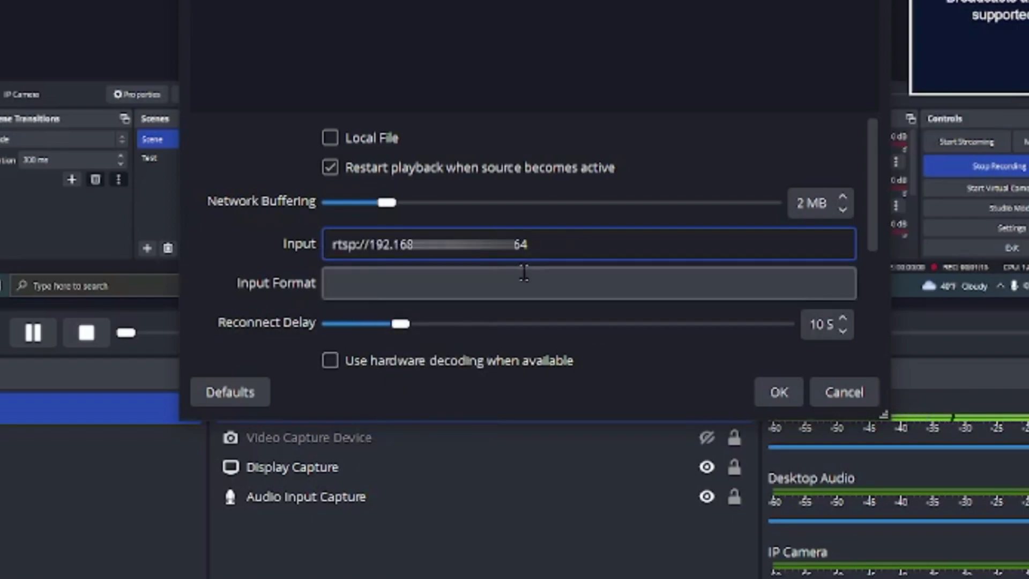
left_click(385, 204)
left_click(369, 210)
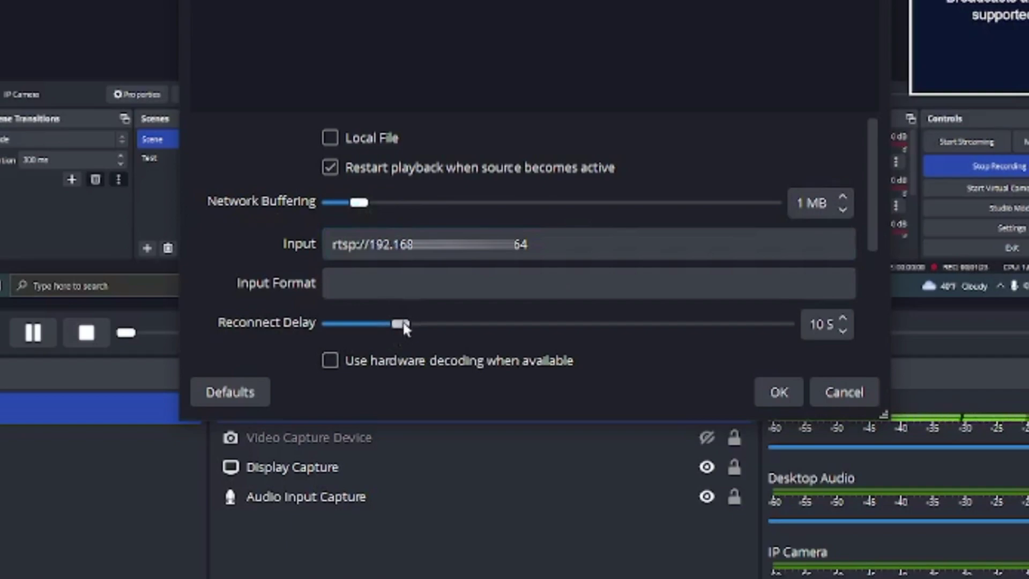
left_click_drag(398, 334, 320, 334)
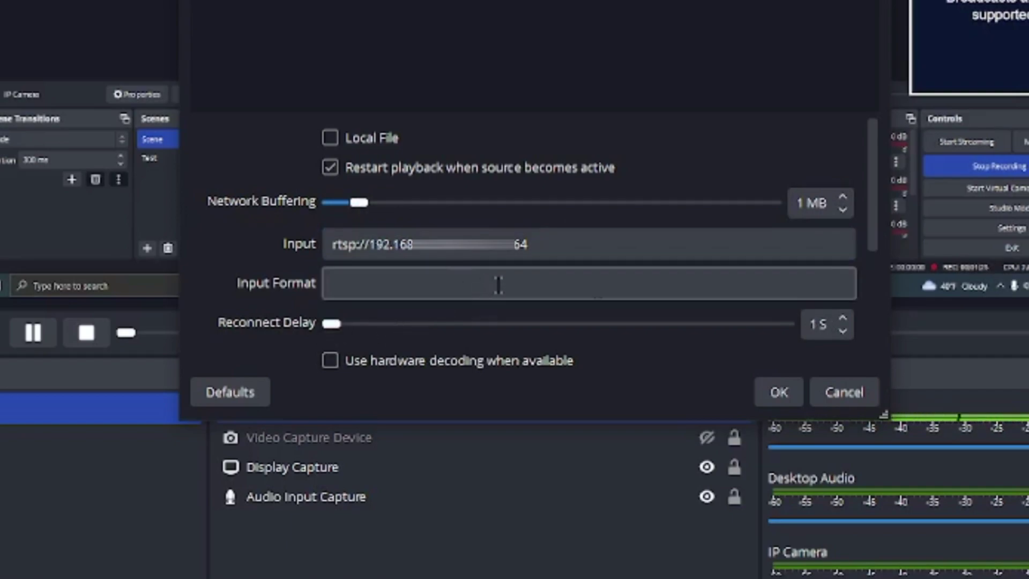
scroll(538, 325, "down", 2)
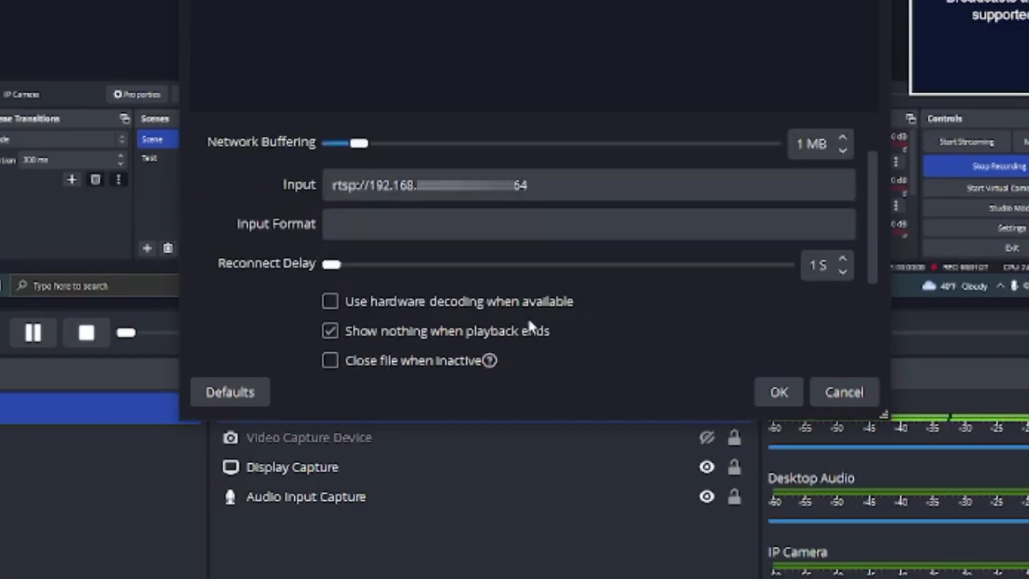
left_click(330, 302)
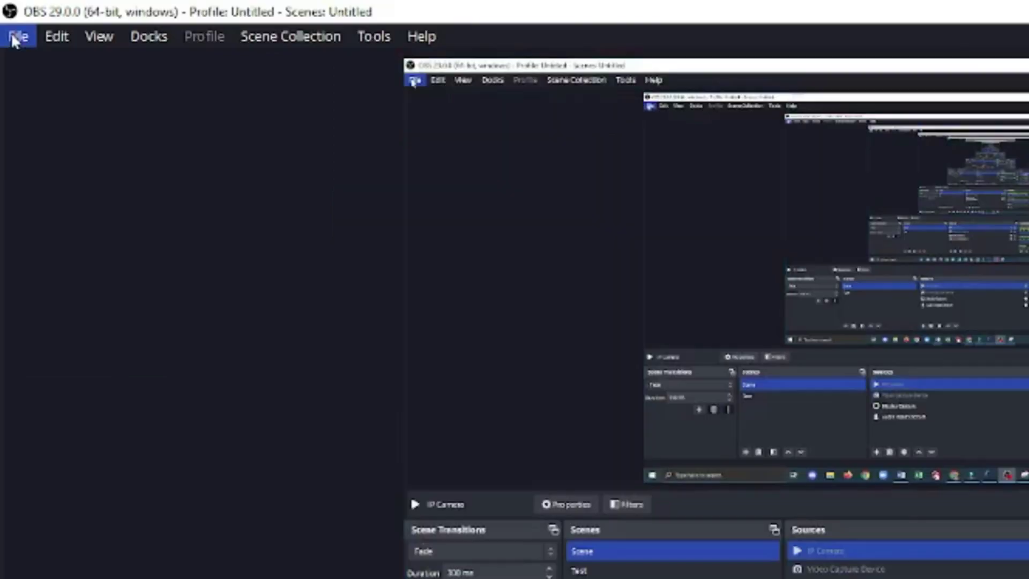
In File > Settings > Stream, choose Connect Account (recommended) for YouTube.
left_click(15, 39)
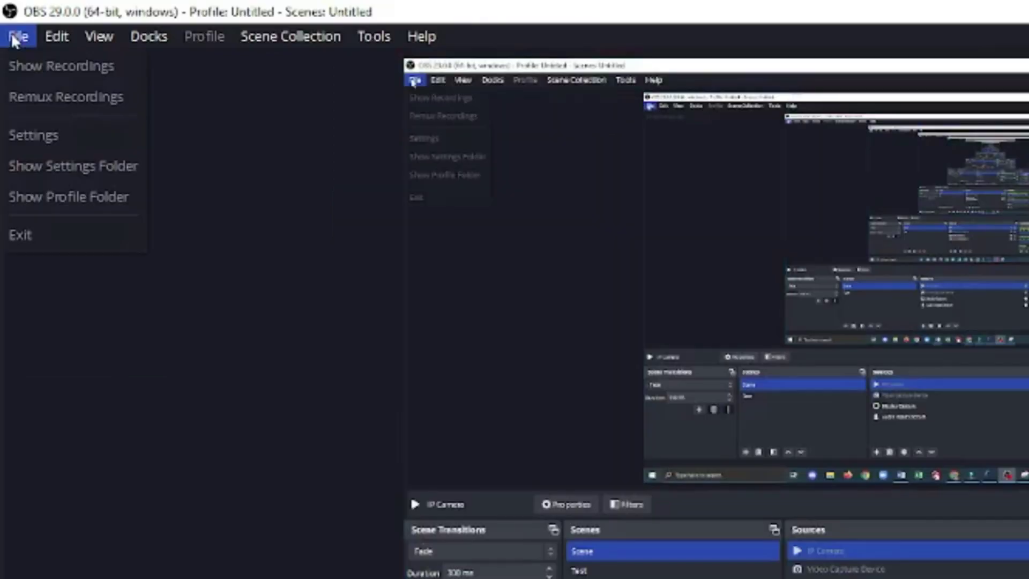
left_click(33, 137)
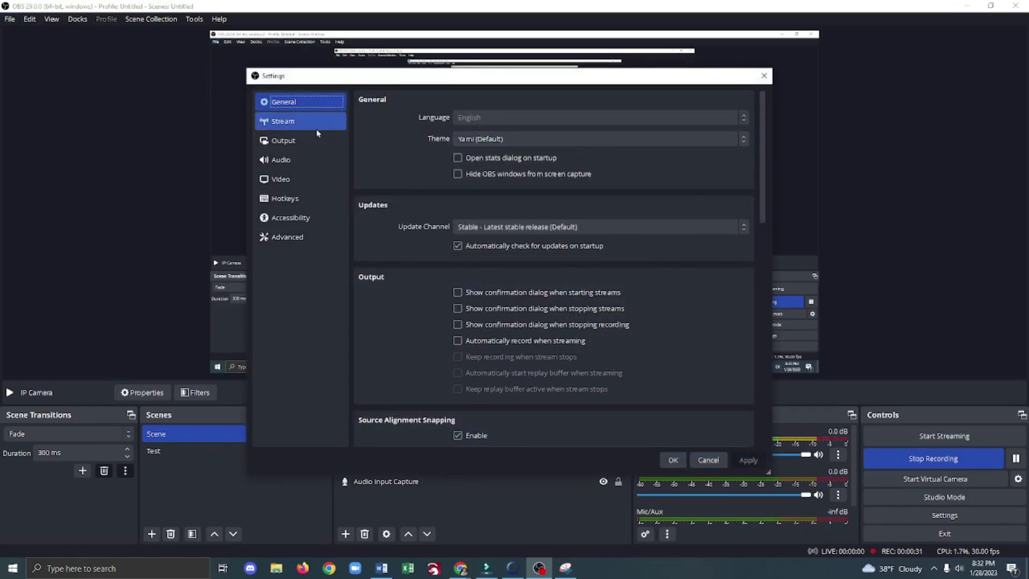
left_click(287, 120)
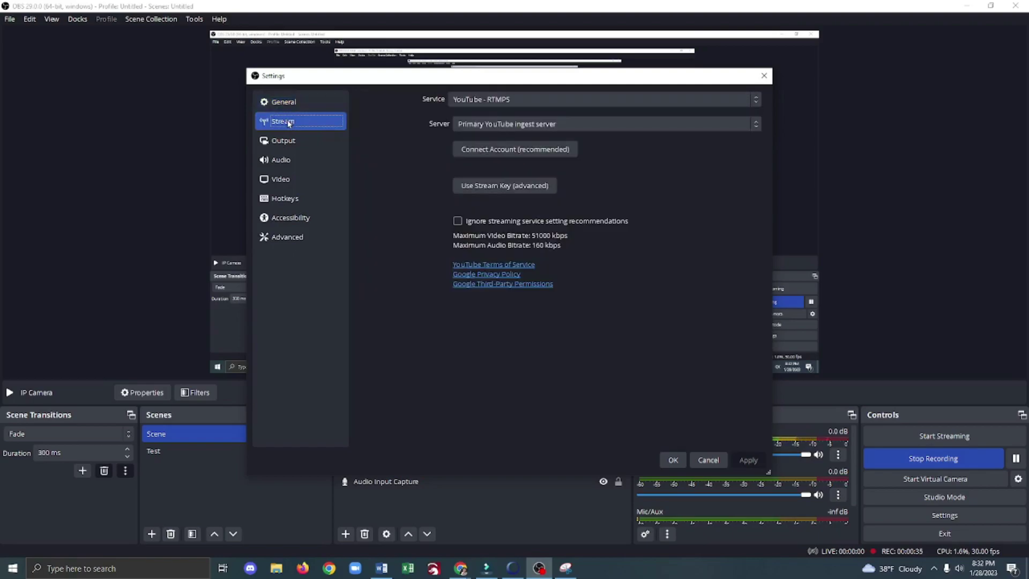
left_click(512, 154)
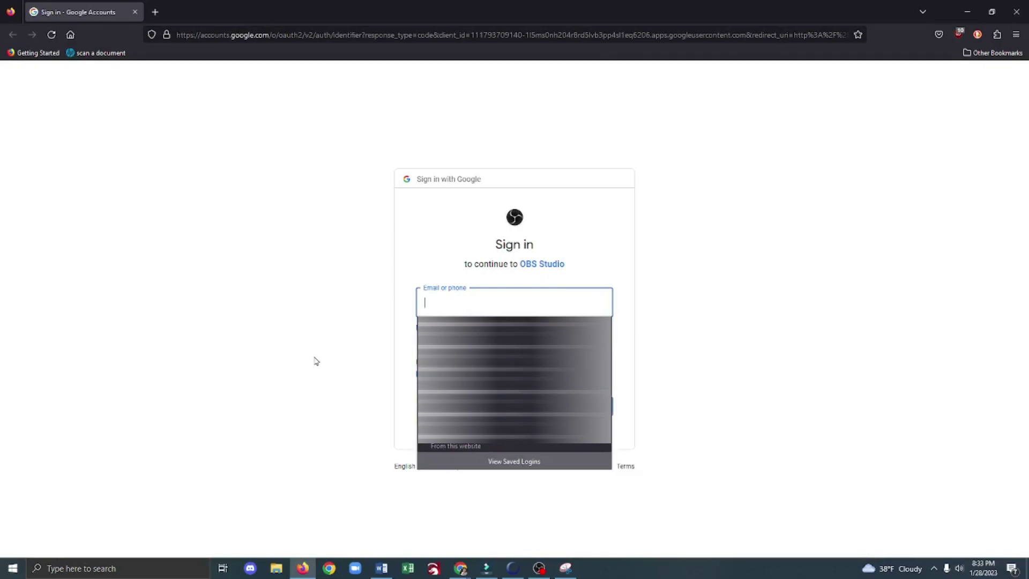
Sign in with the saved Google account, grant OBS Studio YouTube access, and close the confirmation tab.
left_click(474, 351)
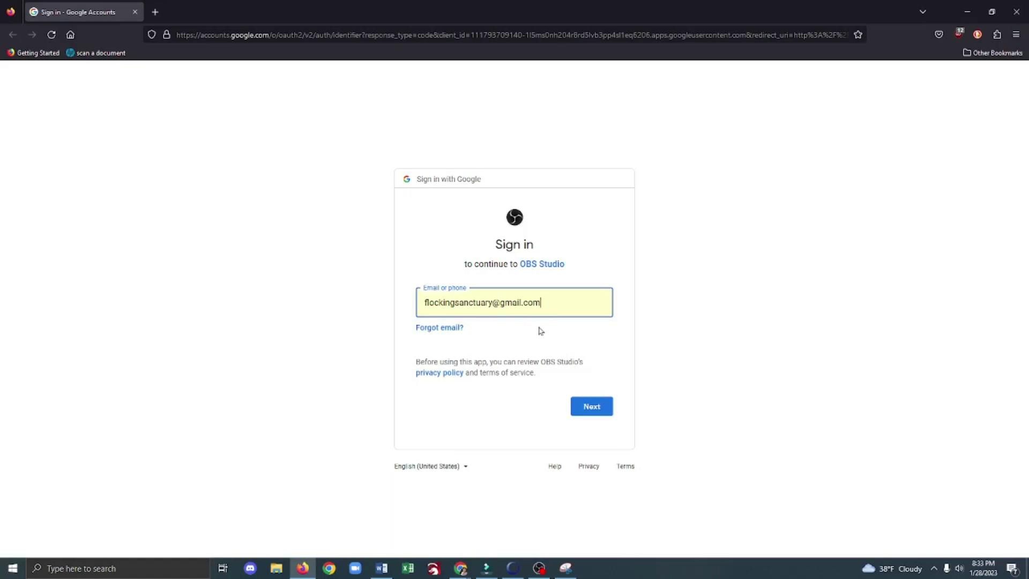
left_click(606, 411)
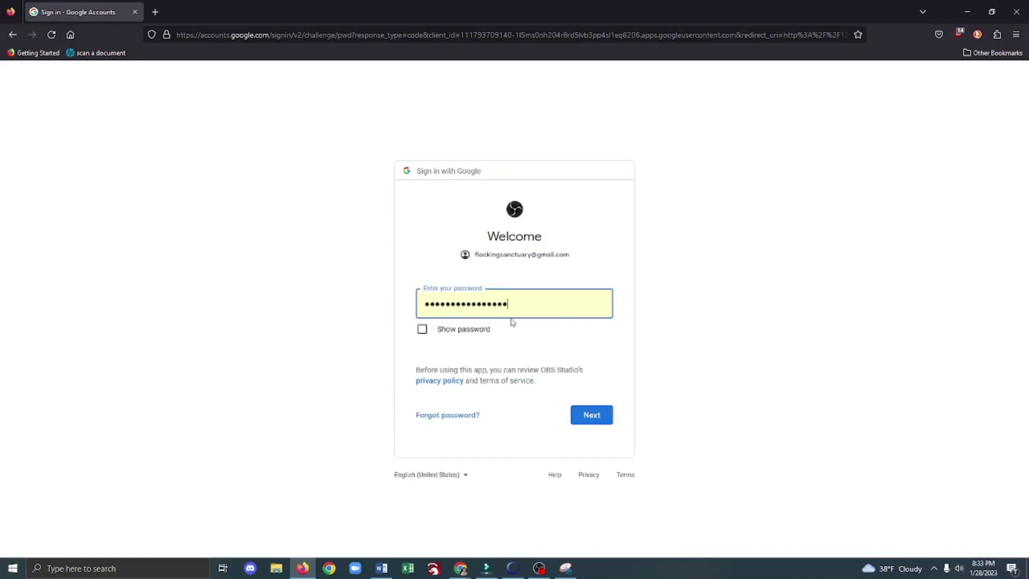
left_click(599, 424)
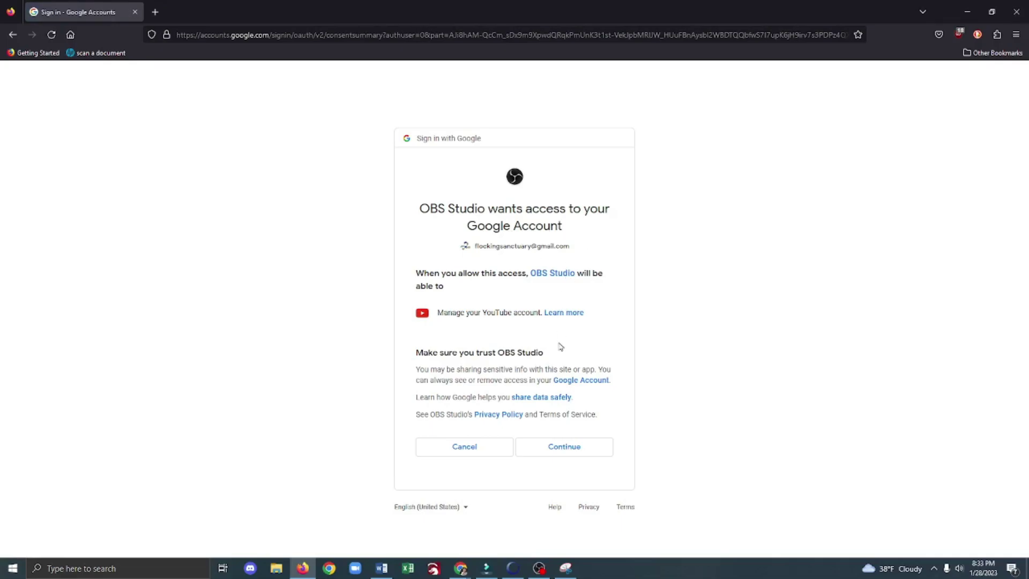
left_click(570, 452)
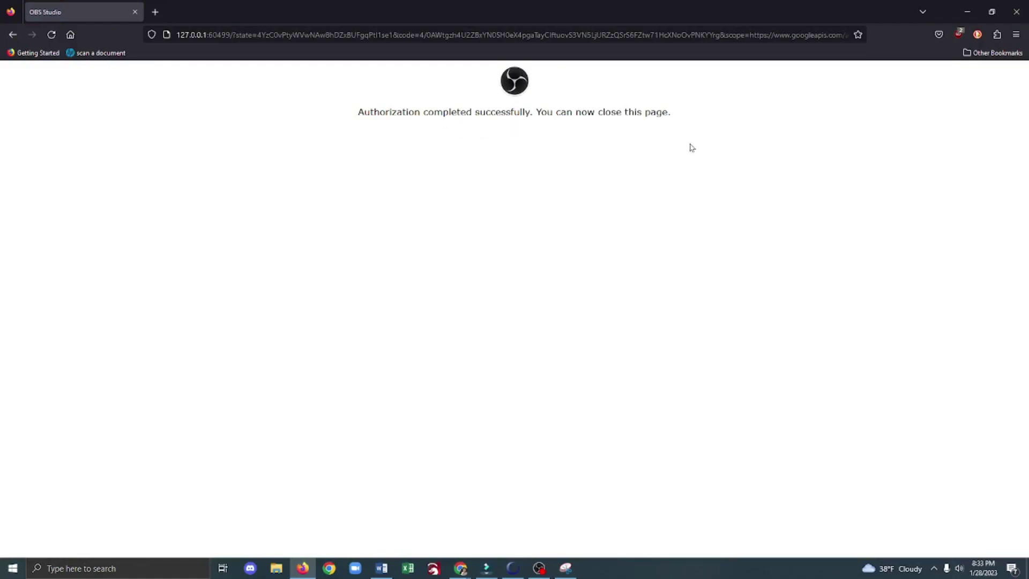
left_click(135, 11)
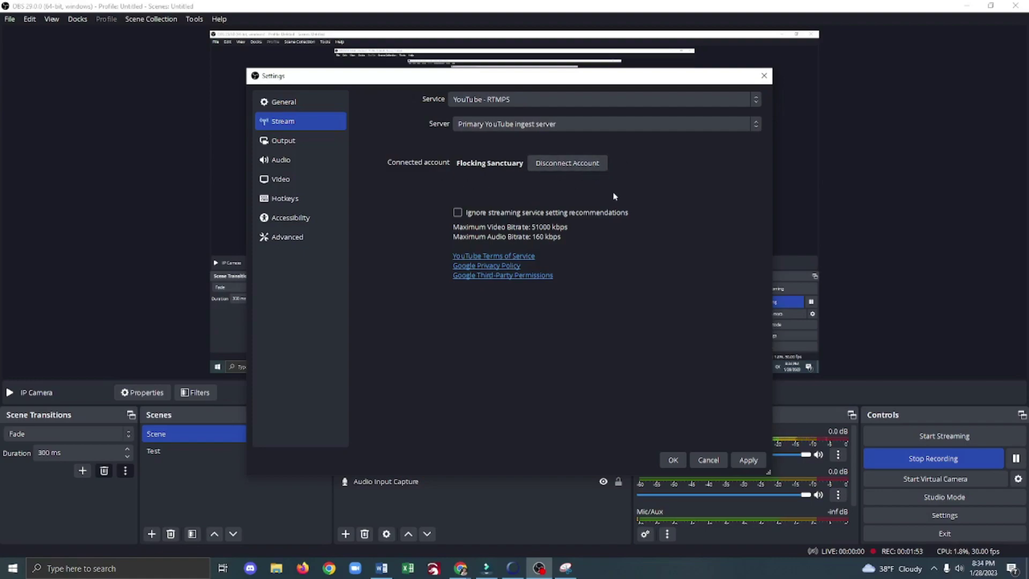
Confirm the Settings dialog with OK to keep the connected YouTube account.
left_click(673, 461)
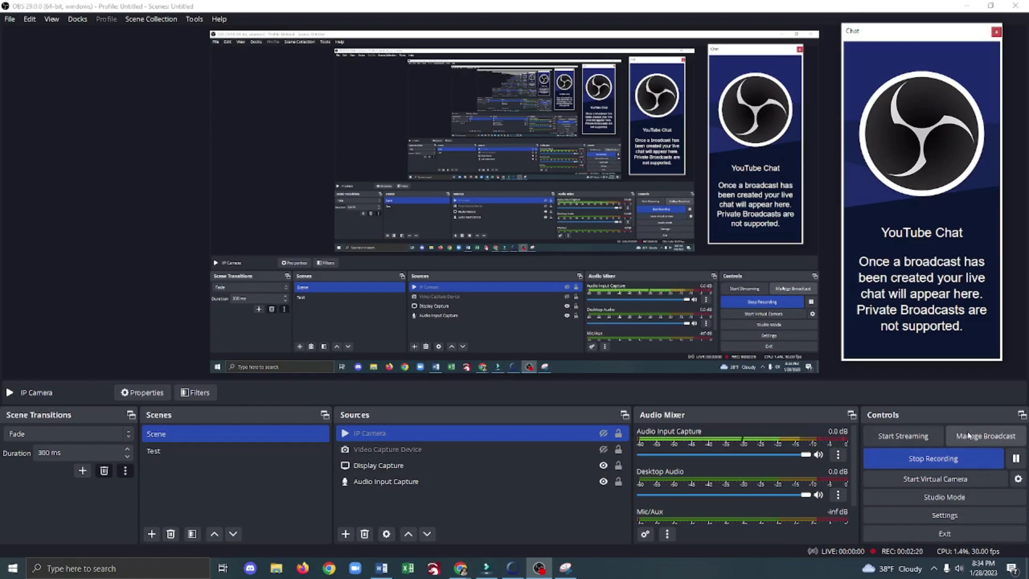
In Manage Broadcast, retitle the broadcast 'Flocking Sanctuary' and select the description text.
left_click(970, 435)
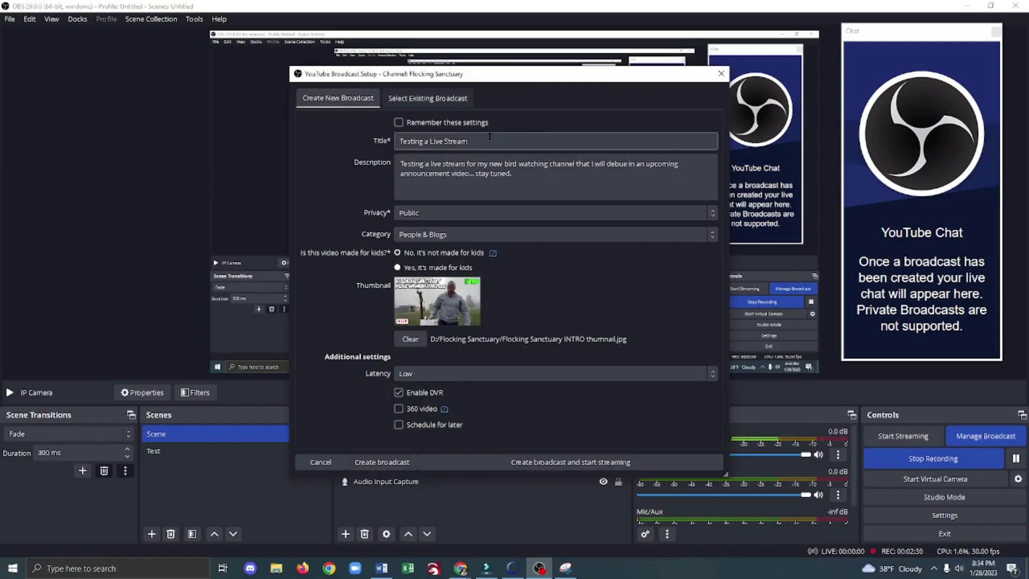
left_click(490, 140)
key("BackSpace")
key("BackSpace")
key("BackSpace")
key("BackSpace")
key("BackSpace")
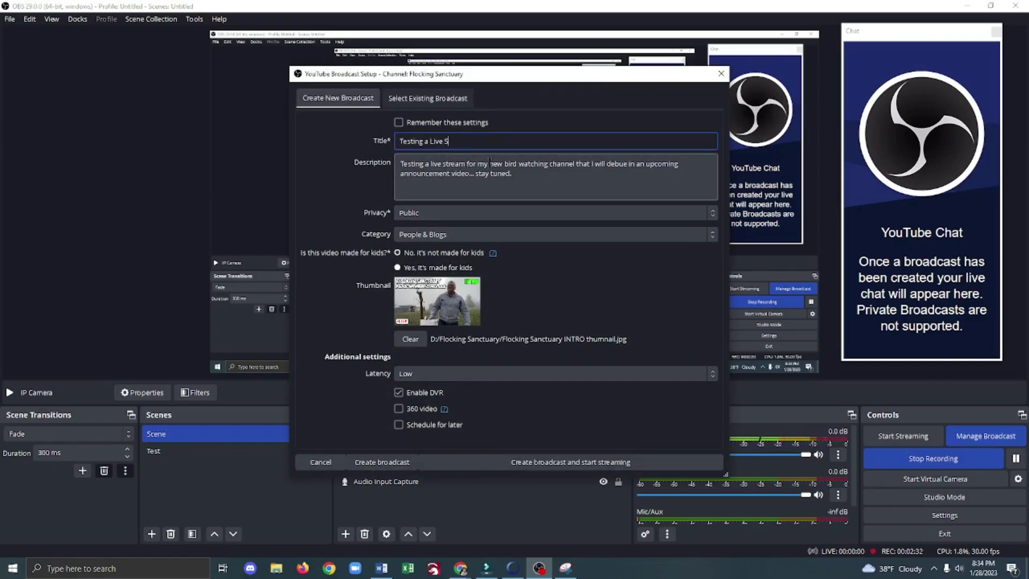
key("BackSpace")
key("BackSpace")
key("BackSpace")
key("BackSpace")
key("BackSpace")
key("BackSpace")
key("BackSpace")
key("BackSpace")
key("BackSpace")
key("BackSpace")
key("BackSpace")
key("BackSpace")
key("BackSpace")
key("BackSpace")
key("BackSpace")
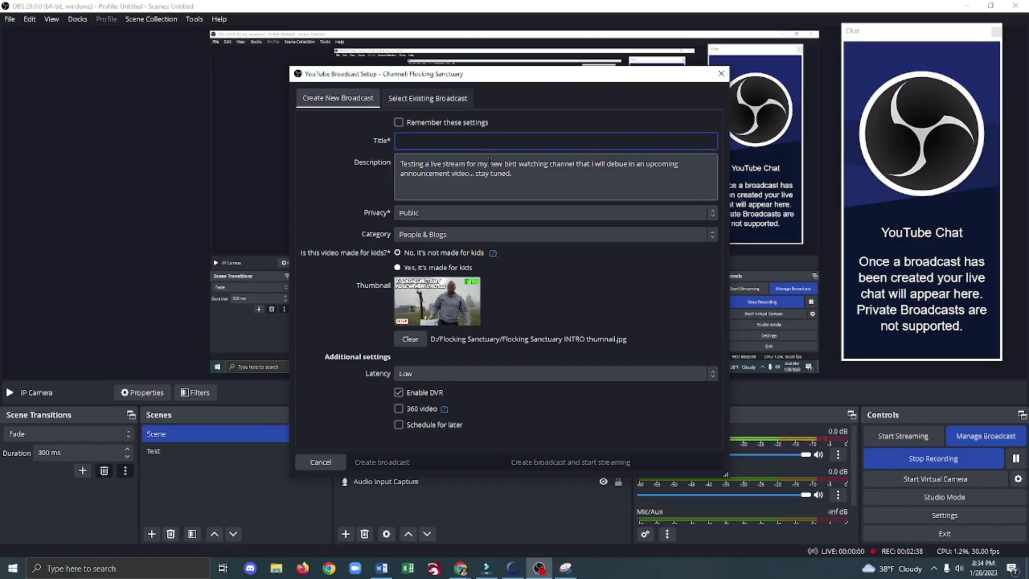
type("Flocking ")
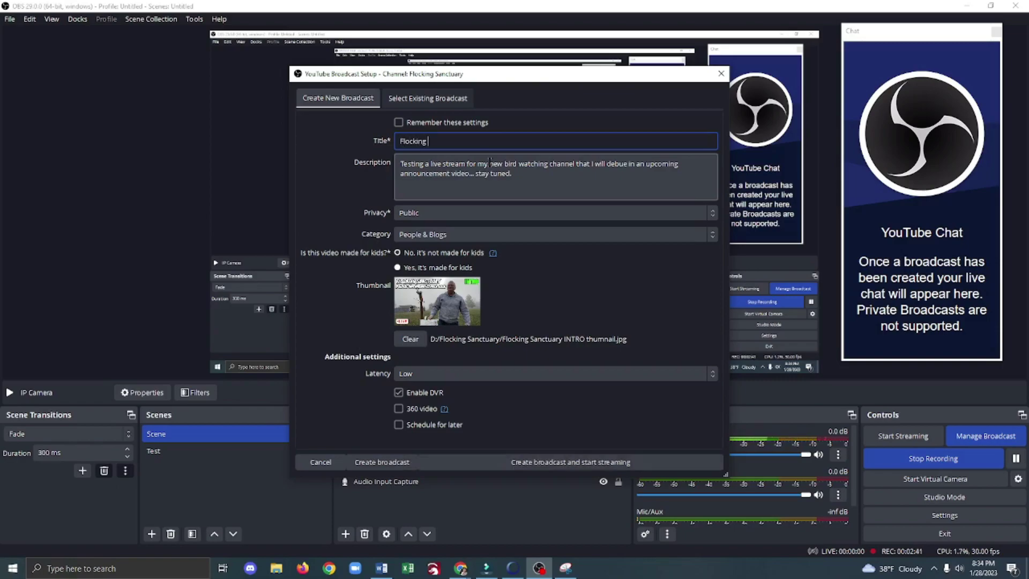
type("Sanctu")
key("BackSpace")
type("tu")
left_click_drag(527, 176, 400, 164)
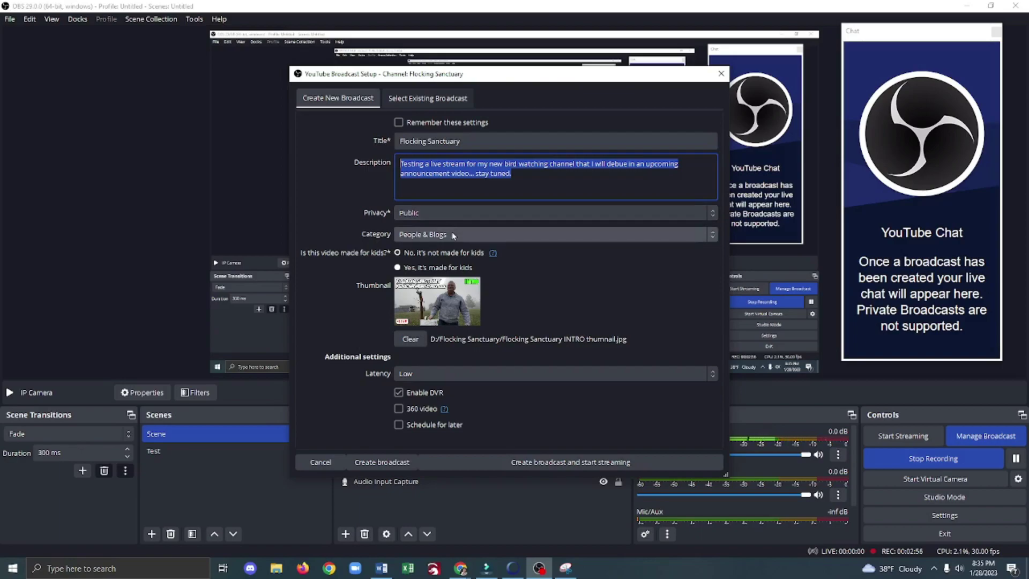
Set broadcast latency to Ultra low and attempt to create the broadcast.
left_click(427, 372)
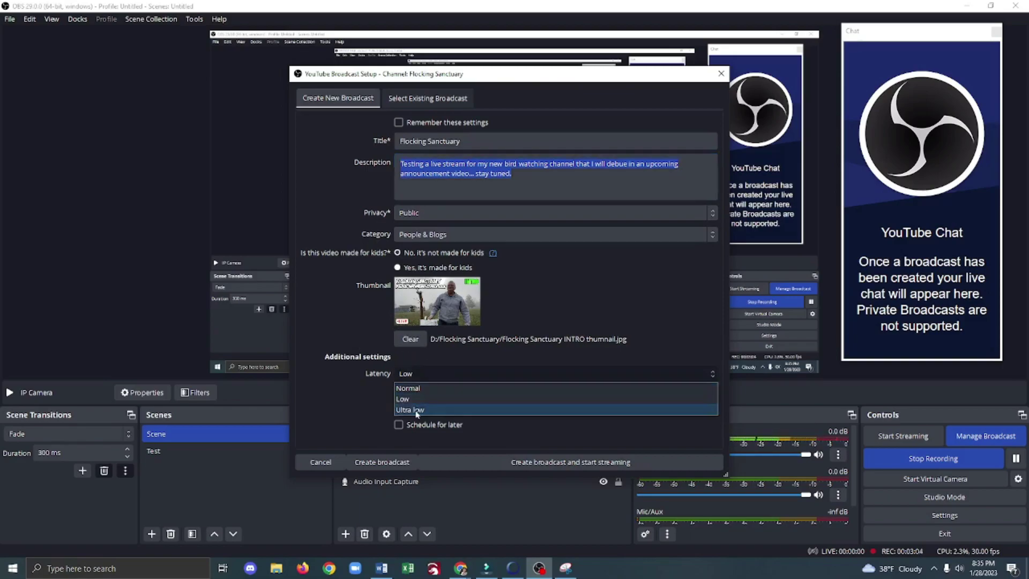
left_click(417, 410)
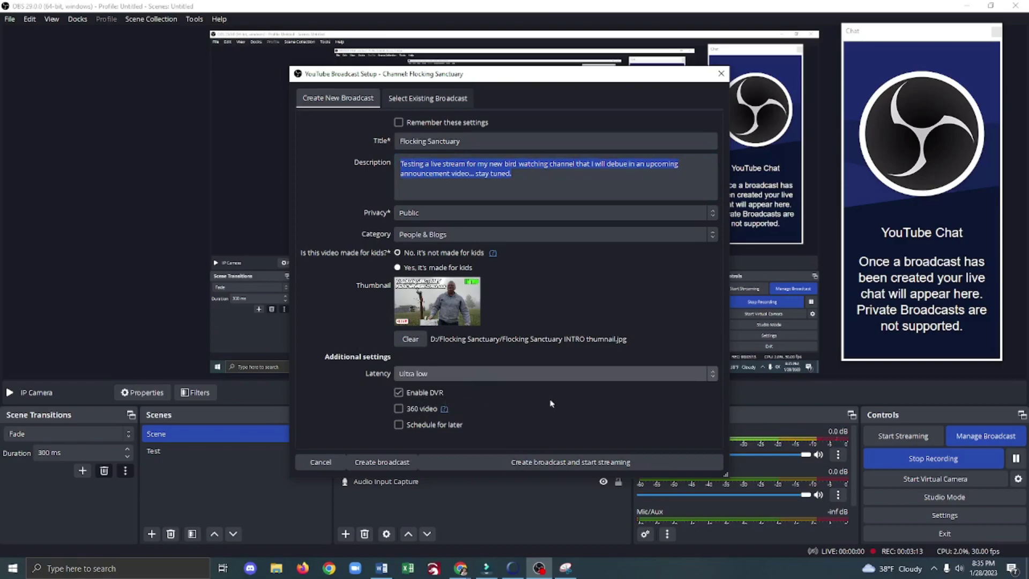
left_click(374, 464)
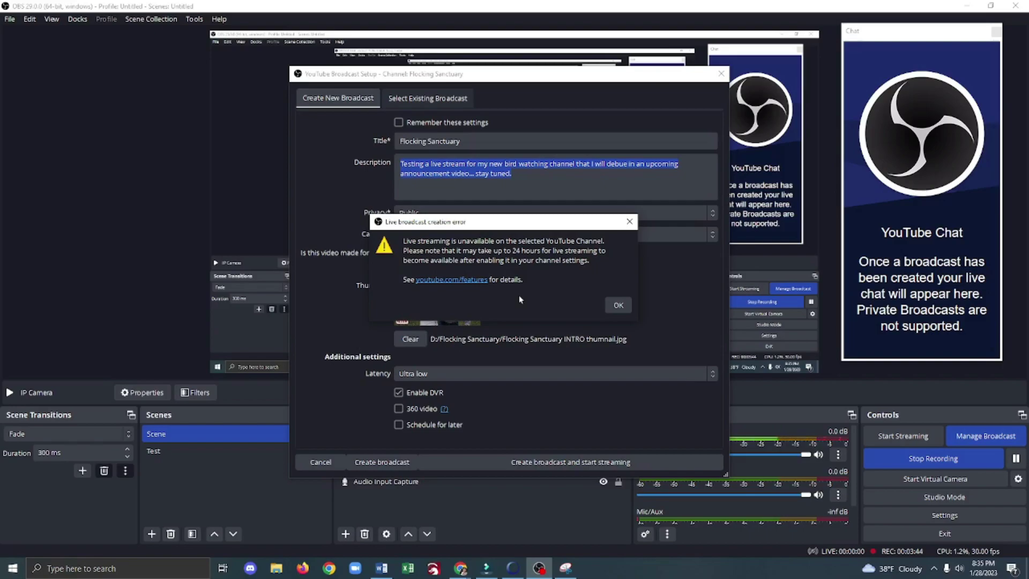
Dismiss the streaming-unavailable error and close the YouTube Broadcast Setup window.
left_click(619, 306)
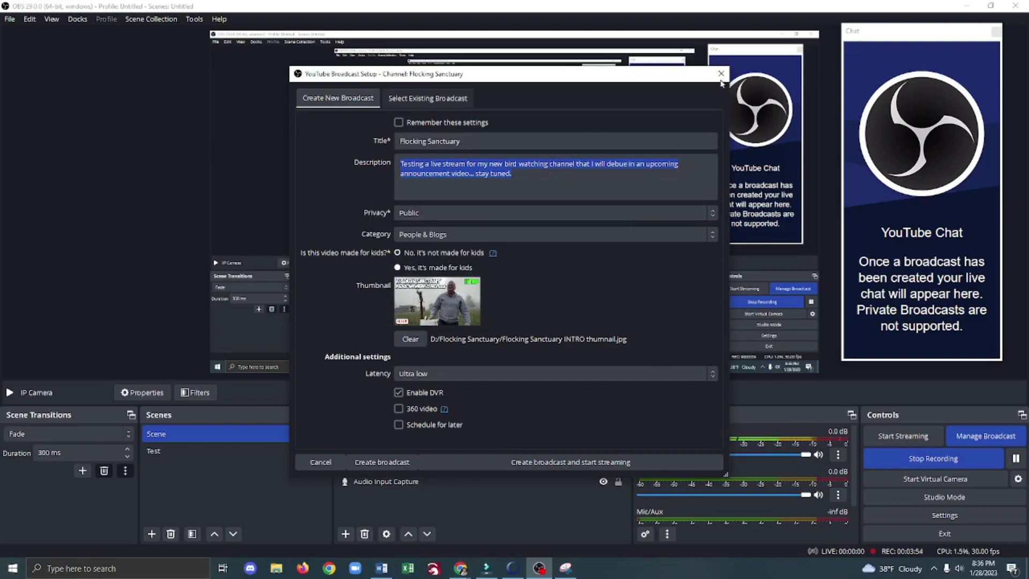
left_click(721, 75)
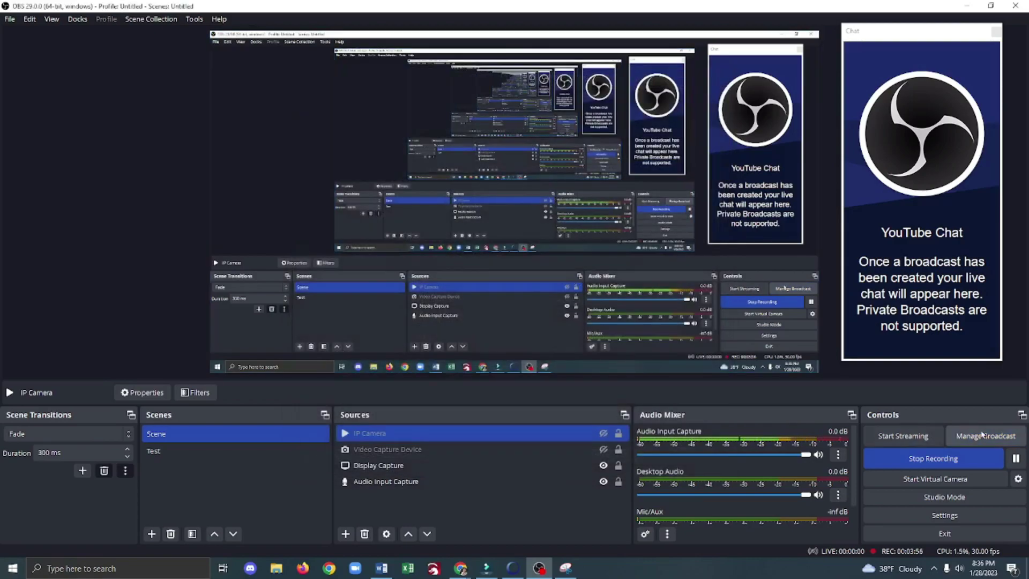